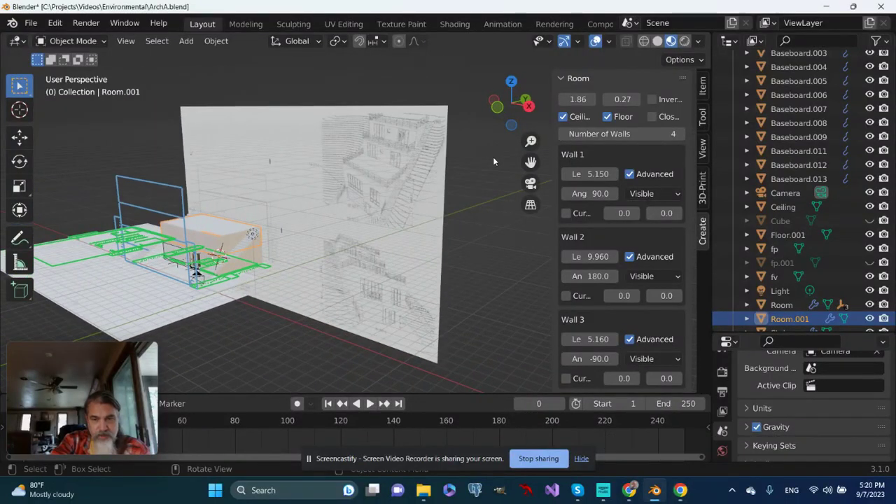
- Look over the sketch plane and room objects, then select the Floor.002 room box
{"action": "mouse_move", "coordinate": [527, 162]}
{"action": "middle_mouse_down"}
{"action": "mouse_move", "coordinate": [343, 232]}
{"action": "mouse_move", "coordinate": [330, 226]}
{"action": "mouse_move", "coordinate": [366, 203]}
{"action": "mouse_move", "coordinate": [301, 231]}
{"action": "mouse_move", "coordinate": [336, 224]}
{"action": "middle_mouse_up"}
{"action": "scroll", "coordinate": [343, 230], "scroll_direction": "up", "scroll_amount": 5}
{"action": "scroll", "coordinate": [378, 221], "scroll_direction": "up", "scroll_amount": 3}
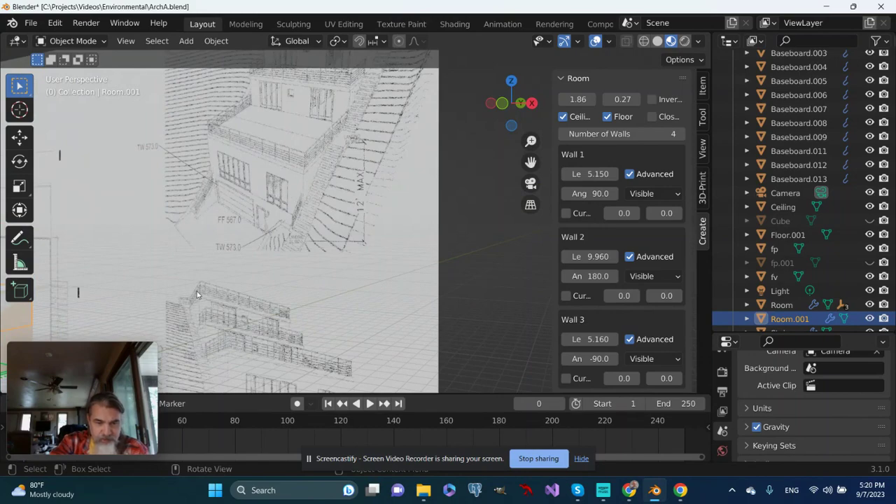
{"action": "mouse_move", "coordinate": [197, 292]}
{"action": "middle_mouse_down"}
{"action": "mouse_move", "coordinate": [161, 351]}
{"action": "mouse_move", "coordinate": [291, 289]}
{"action": "mouse_move", "coordinate": [70, 240]}
{"action": "mouse_move", "coordinate": [362, 230]}
{"action": "mouse_move", "coordinate": [236, 259]}
{"action": "mouse_move", "coordinate": [77, 264]}
{"action": "middle_mouse_up"}
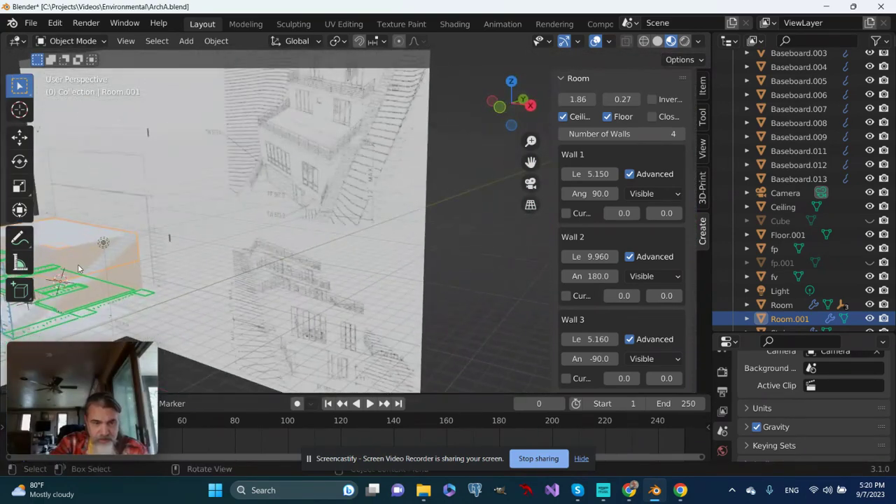
{"action": "left_click", "coordinate": [77, 265]}
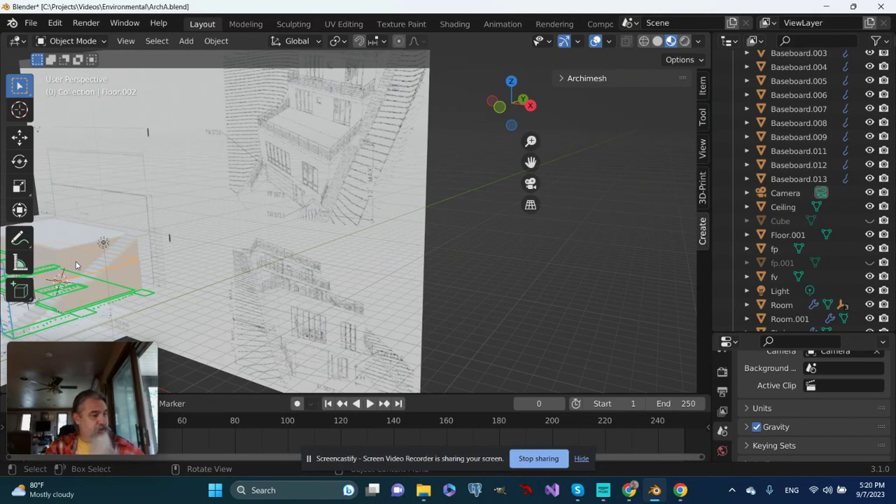
- Frame Floor.002 in the viewport and switch to Top Orthographic view
{"action": "key", "text": "KP_Decimal"}
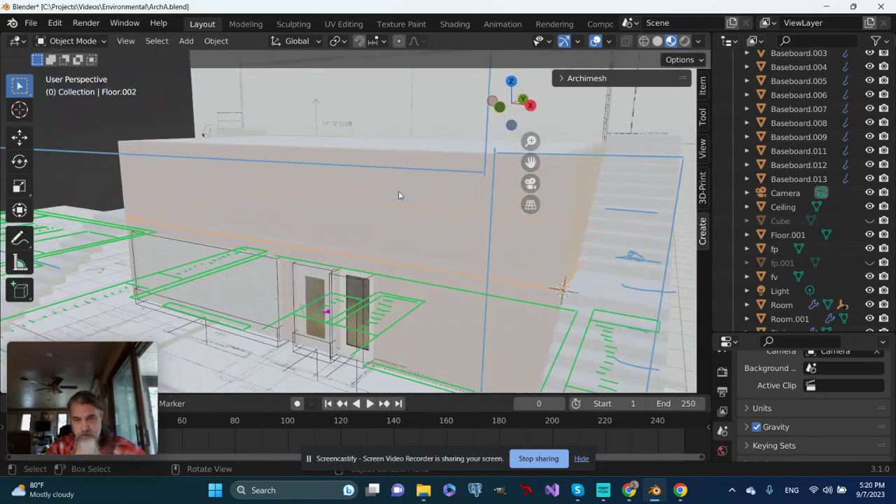
{"action": "scroll", "coordinate": [398, 190], "scroll_direction": "down", "scroll_amount": 3}
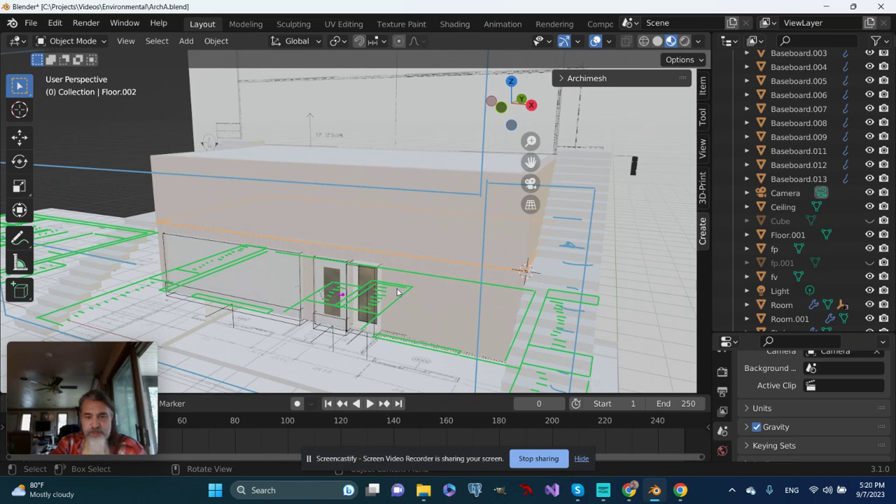
{"action": "middle_click_drag", "start_coordinate": [397, 293], "coordinate": [408, 299]}
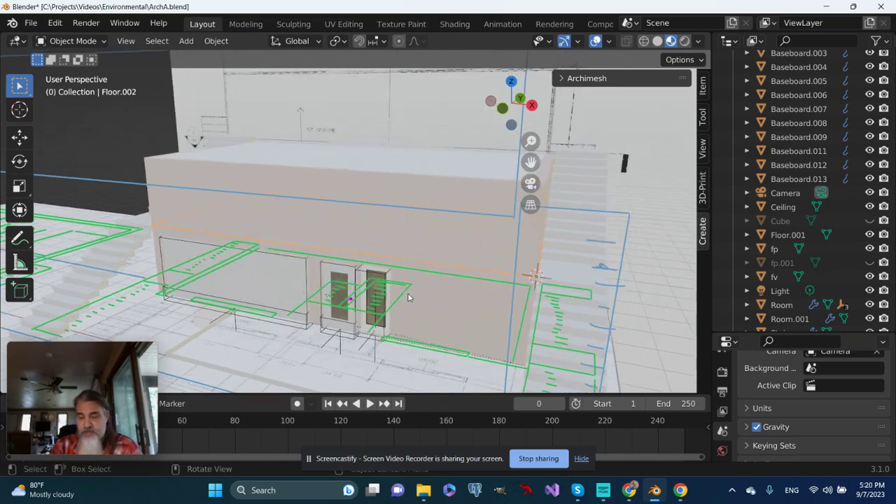
{"action": "key", "text": "KP_7"}
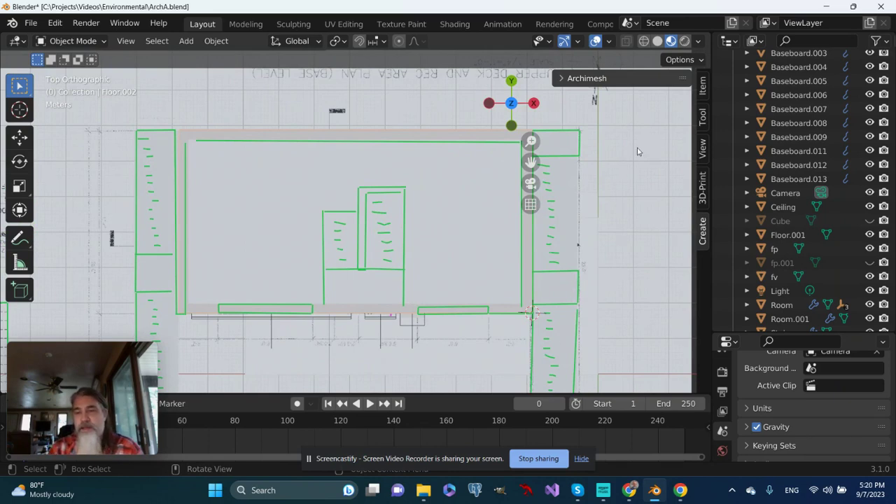
- Add an Archimesh Panel Window, Window.001, beside the room's wall
{"action": "left_click", "coordinate": [578, 79]}
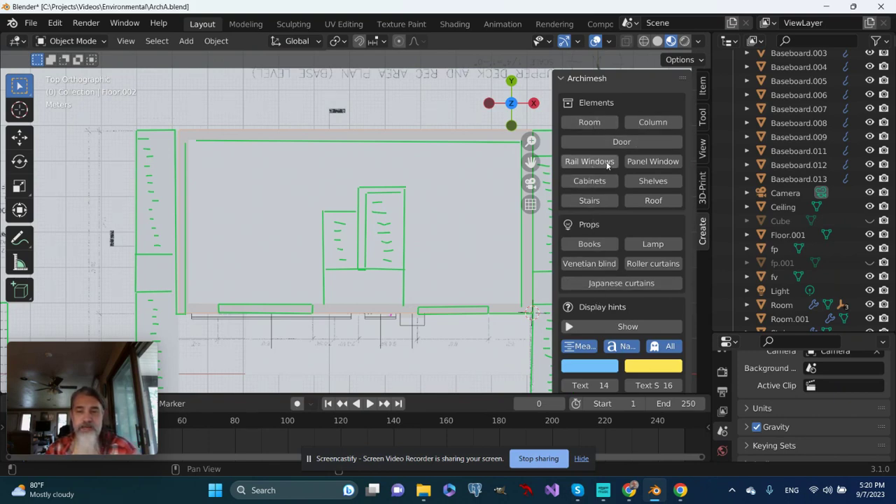
{"action": "left_click", "coordinate": [640, 162]}
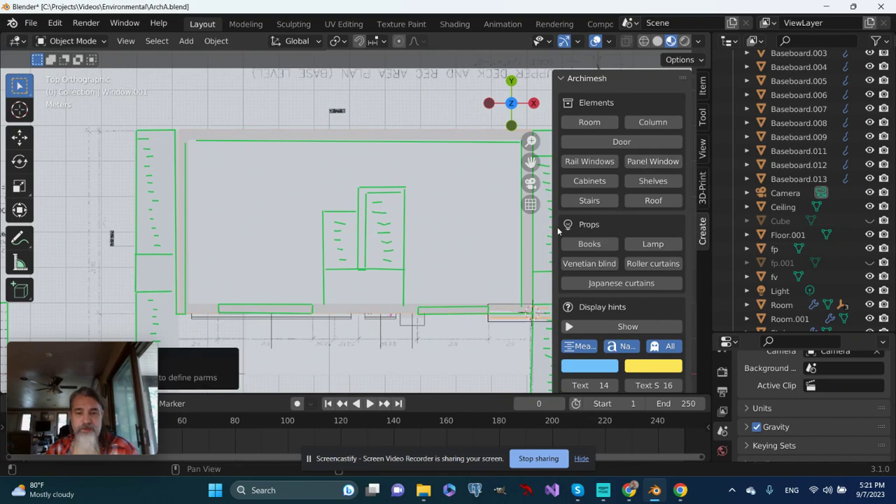
{"action": "middle_click_drag", "start_coordinate": [490, 217], "coordinate": [444, 189]}
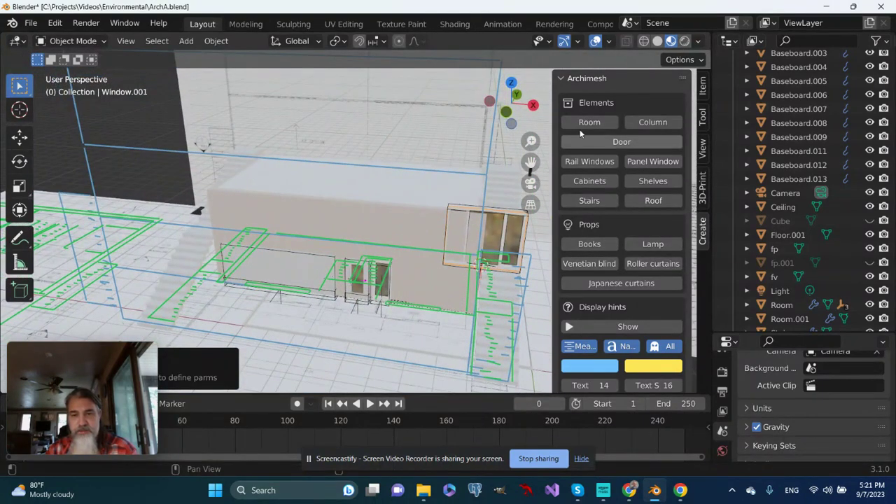
- Set Window.001's H Count to 6 in the Window Panel settings
{"action": "left_click", "coordinate": [562, 80]}
{"action": "left_click", "coordinate": [559, 99]}
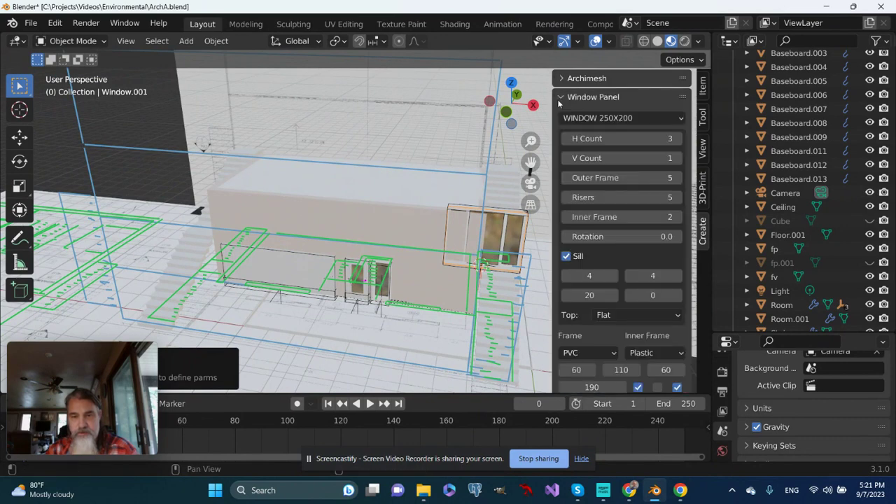
{"action": "left_click", "coordinate": [664, 139]}
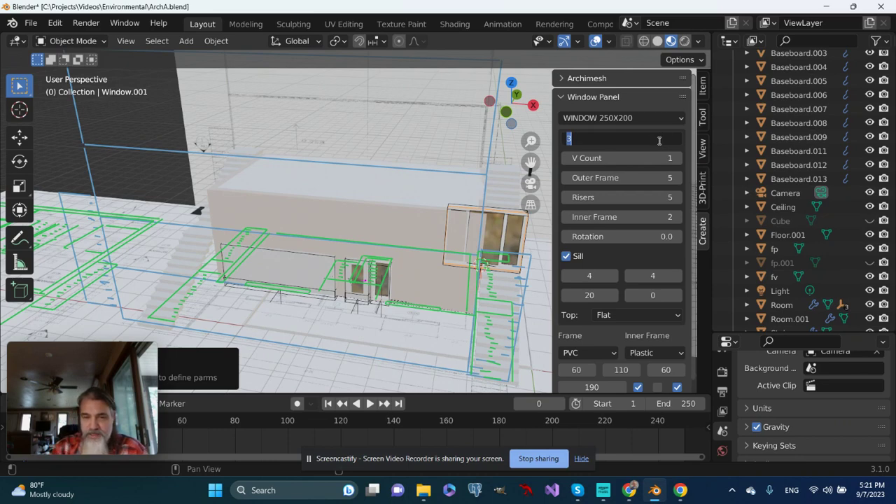
{"action": "type", "text": "6"}
{"action": "key", "text": "Return"}
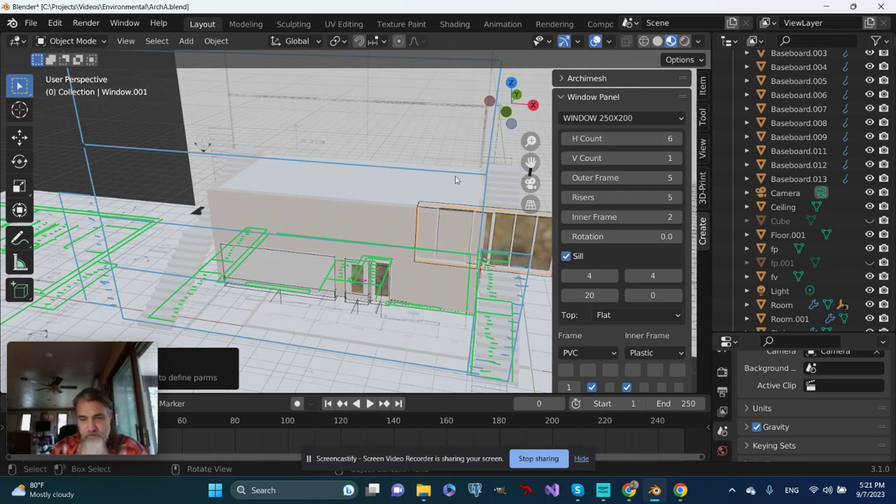
{"action": "mouse_move", "coordinate": [356, 209]}
{"action": "middle_mouse_down"}
{"action": "mouse_move", "coordinate": [368, 217]}
{"action": "mouse_move", "coordinate": [371, 207]}
{"action": "mouse_move", "coordinate": [346, 204]}
{"action": "mouse_move", "coordinate": [367, 204]}
{"action": "middle_mouse_up"}
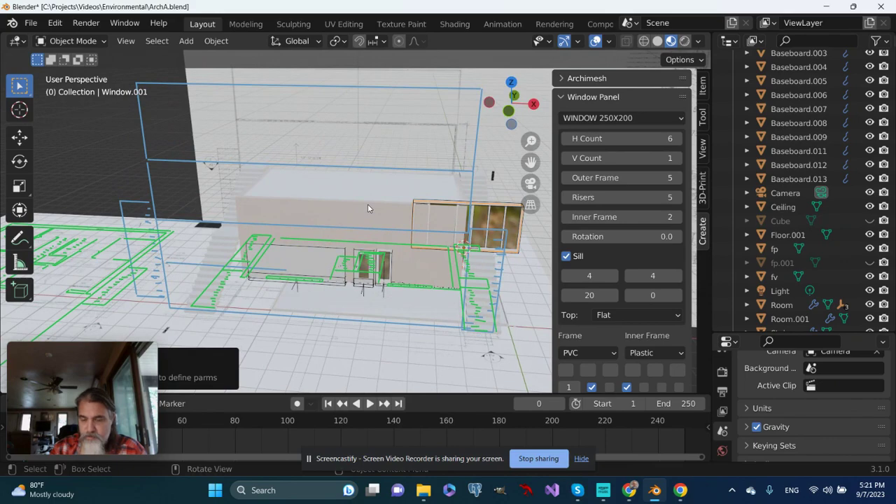
- Turn the view to face the front wall and select Window_Group.001 in the Outliner
{"action": "key", "text": "KP_7"}
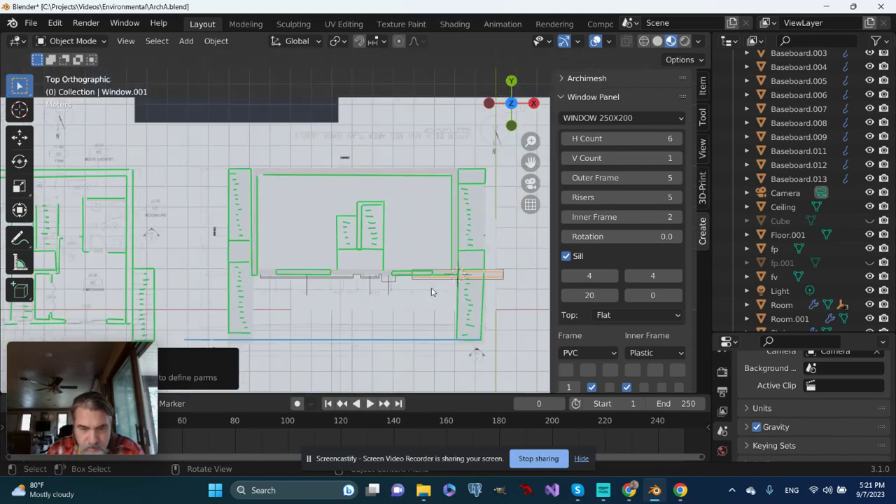
{"action": "middle_click_drag", "start_coordinate": [431, 292], "coordinate": [437, 192]}
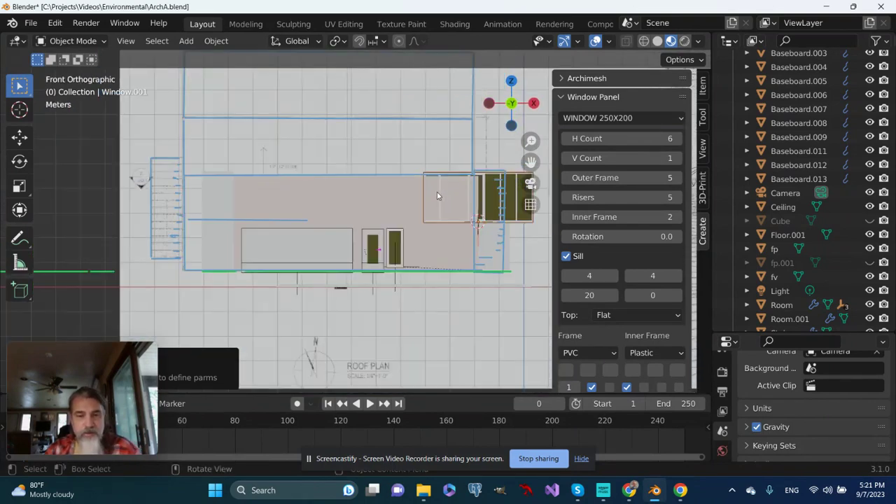
{"action": "scroll", "coordinate": [798, 259], "scroll_direction": "down", "scroll_amount": 3}
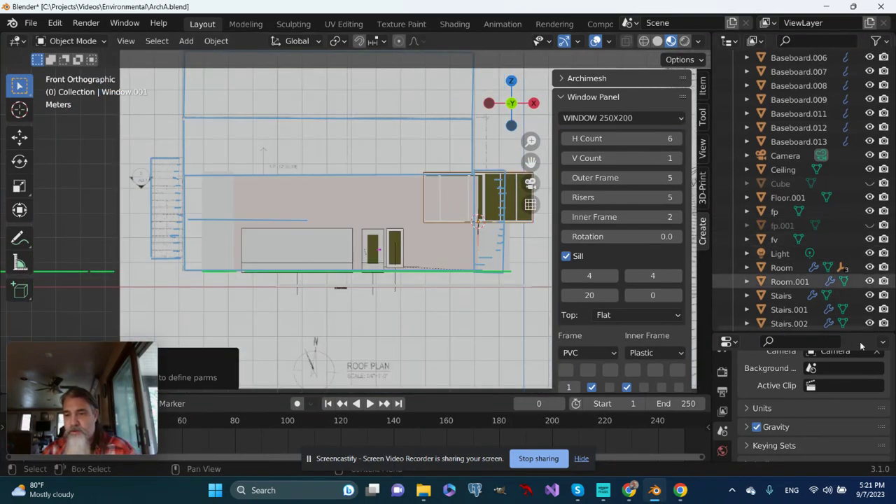
{"action": "scroll", "coordinate": [823, 312], "scroll_direction": "down", "scroll_amount": 2}
{"action": "left_click", "coordinate": [809, 321]}
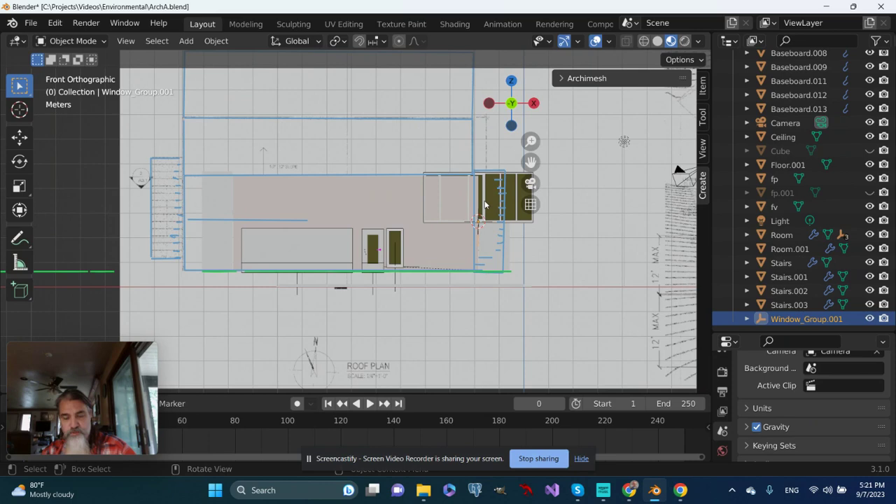
- In top view, move Window_Group.001 along the X axis onto the wall
{"action": "key", "text": "KP_7"}
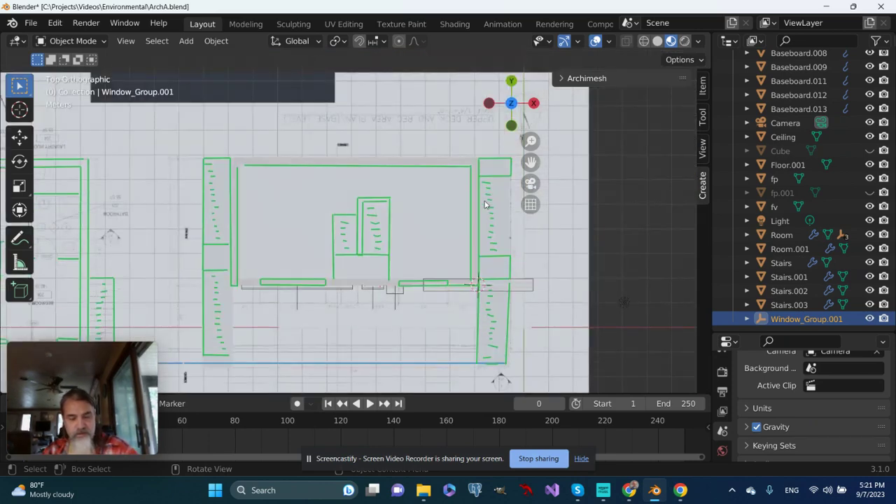
{"action": "key", "text": "g"}
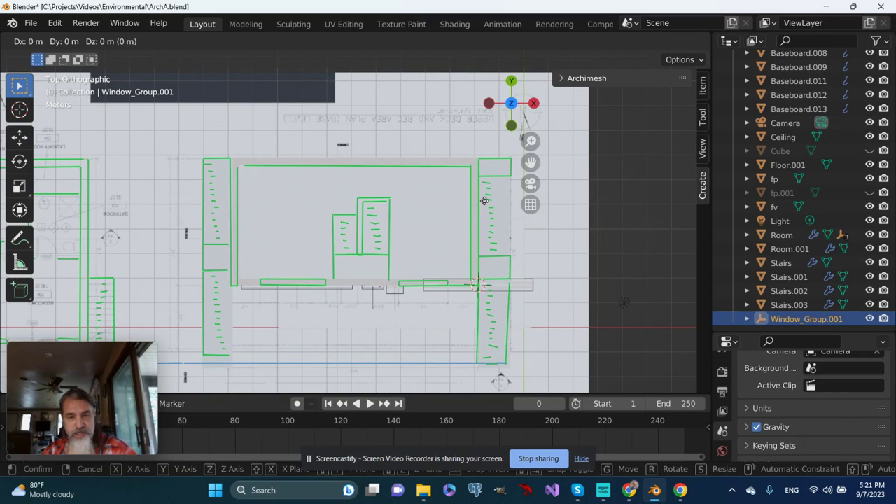
{"action": "key", "text": "x"}
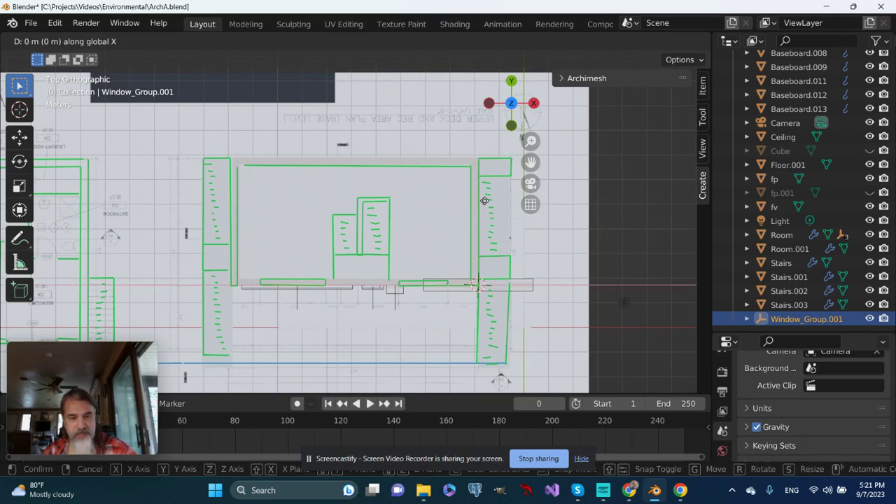
{"action": "left_click", "coordinate": [299, 209]}
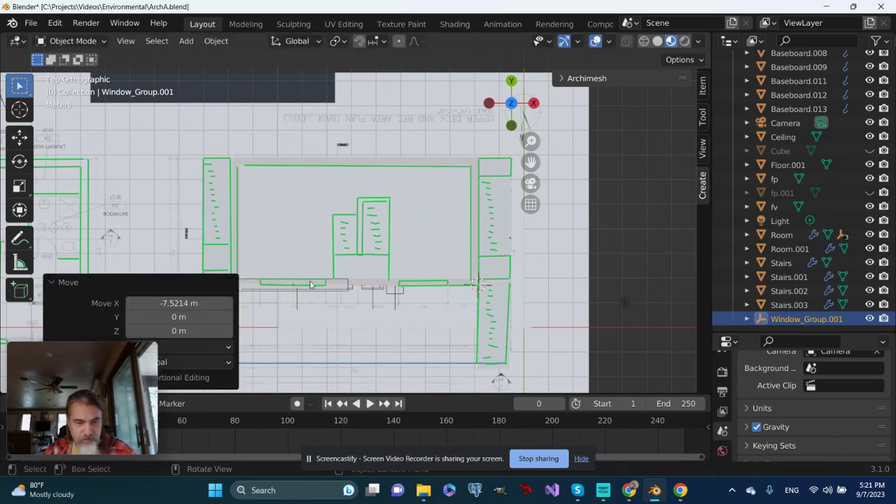
{"action": "scroll", "coordinate": [304, 285], "scroll_direction": "up", "scroll_amount": 2}
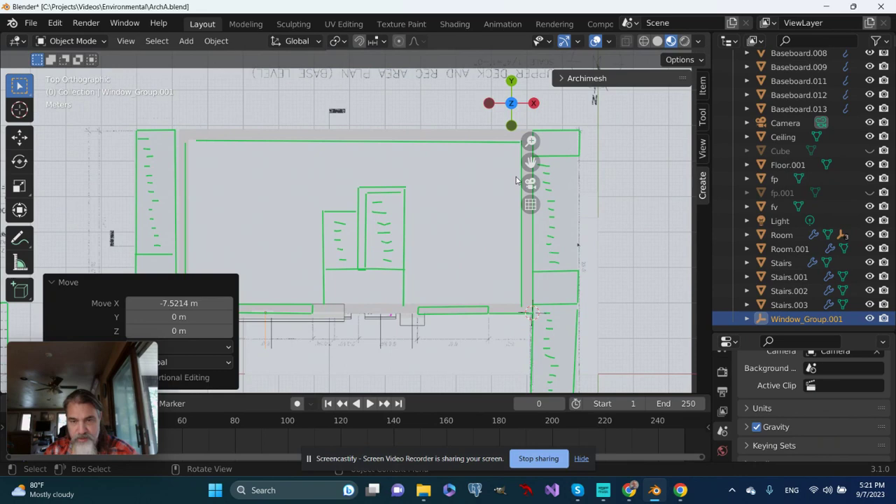
{"action": "left_click_drag", "start_coordinate": [530, 162], "coordinate": [660, 81]}
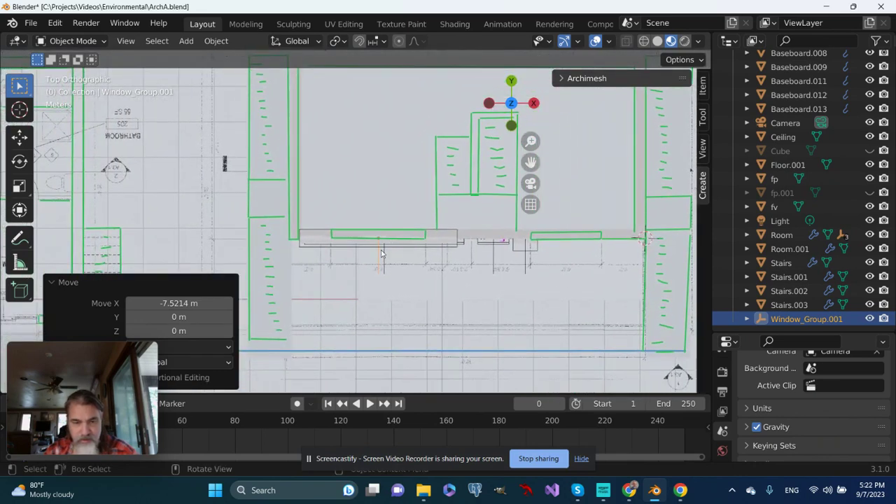
- Scale Window_Group.001 down to 0.581
{"action": "key", "text": "s"}
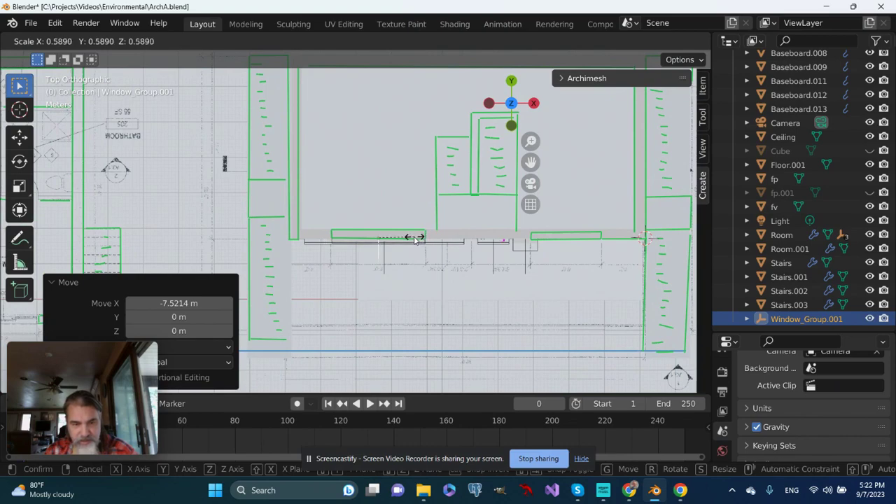
{"action": "left_click", "coordinate": [411, 236]}
{"action": "middle_click_drag", "start_coordinate": [406, 294], "coordinate": [395, 150]}
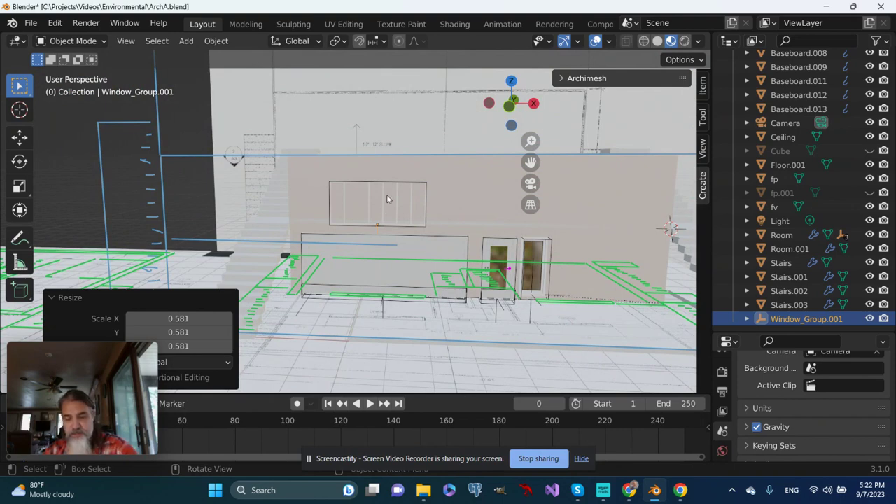
- From the front view, raise the window 0.38 m along Z, then undo the raise
{"action": "key", "text": "KP_1"}
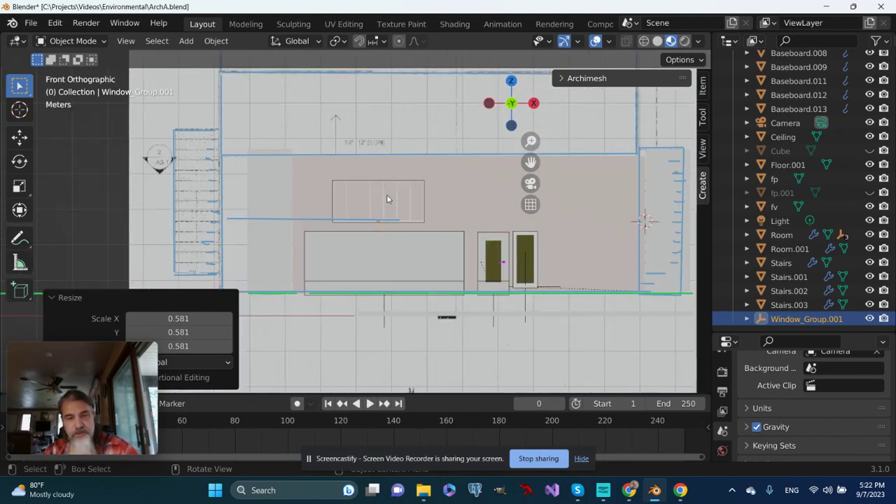
{"action": "key", "text": "g"}
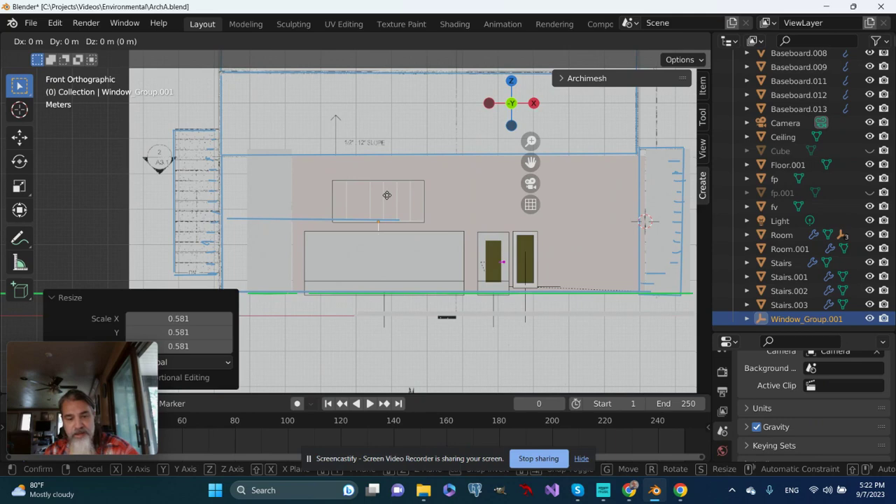
{"action": "key", "text": "z"}
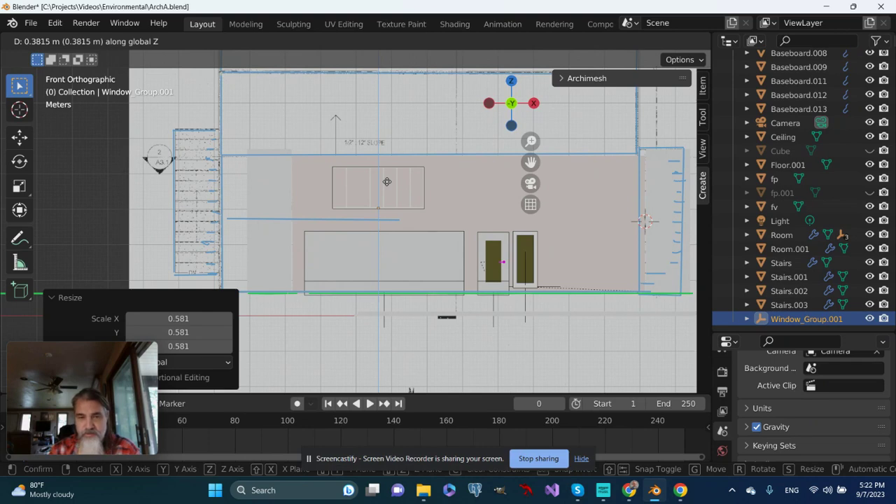
{"action": "left_click", "coordinate": [387, 182]}
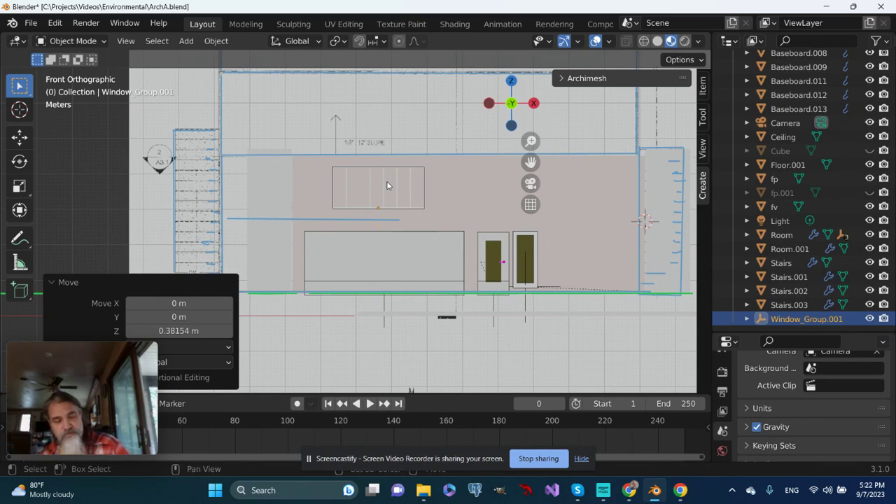
{"action": "key", "text": "ctrl+z"}
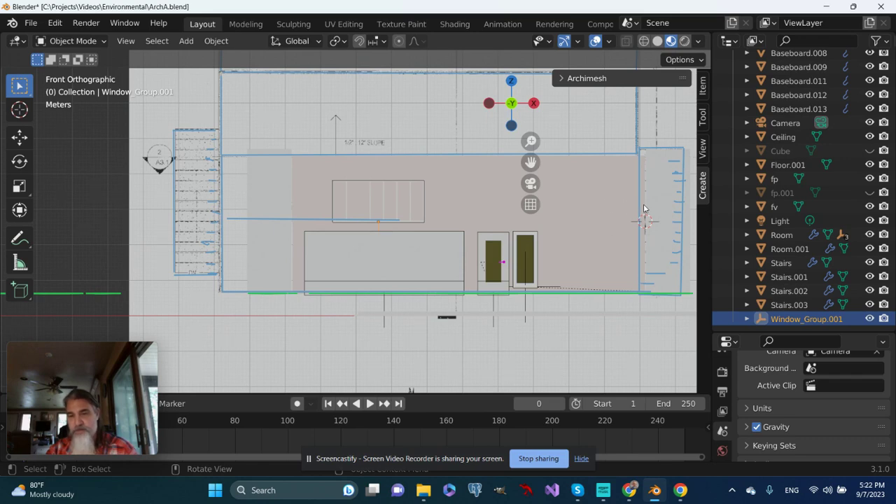
- Add a second Archimesh Panel Window, Window.002, a 250X200 three-pane window
{"action": "left_click", "coordinate": [560, 79]}
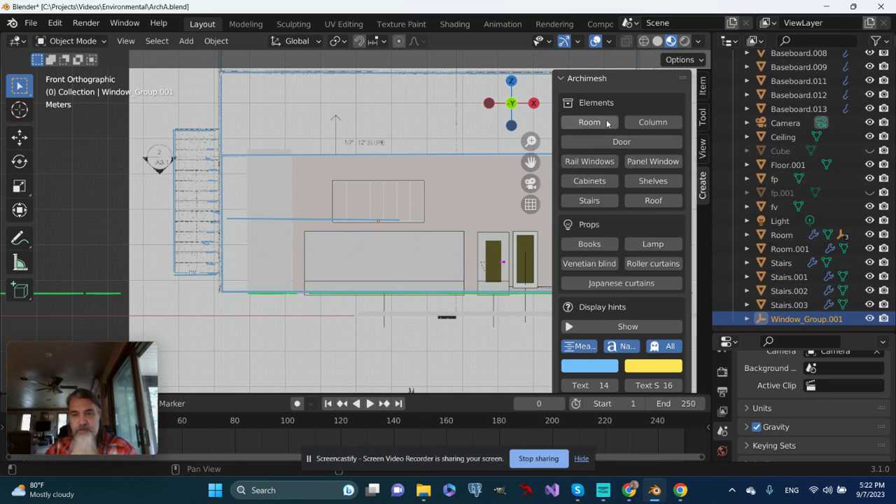
{"action": "left_click", "coordinate": [639, 164]}
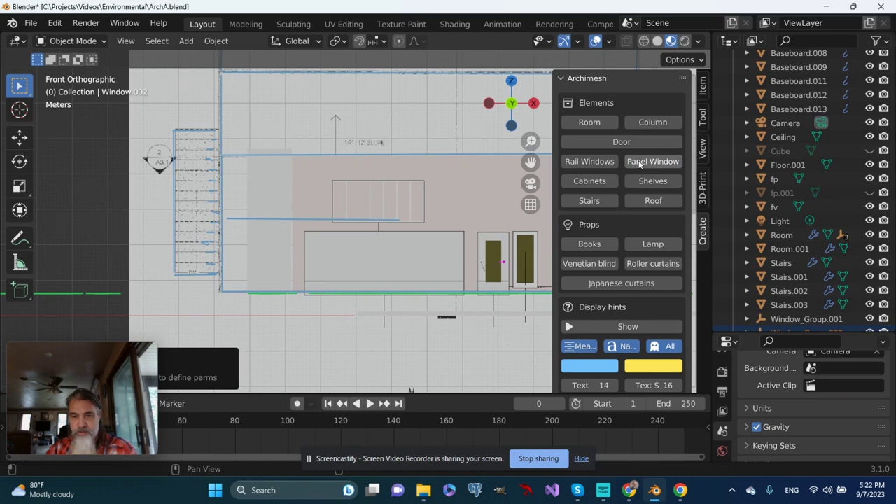
{"action": "left_click", "coordinate": [566, 81]}
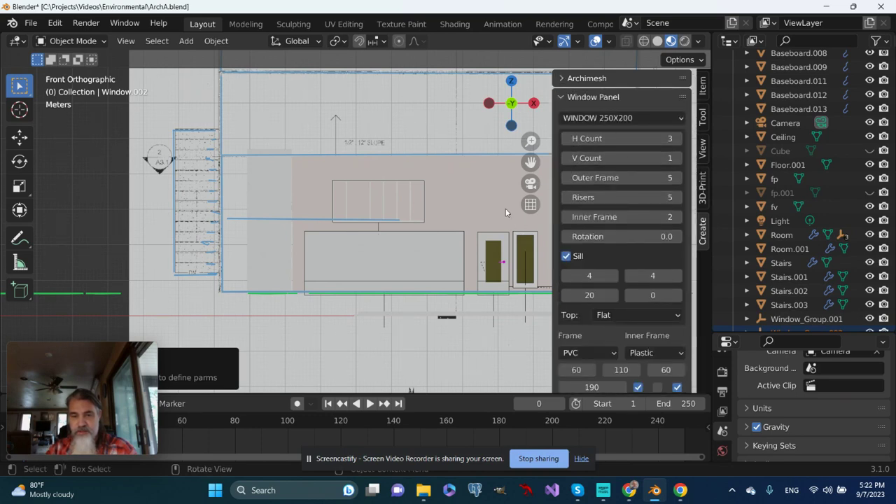
{"action": "left_click_drag", "start_coordinate": [530, 162], "coordinate": [365, 179]}
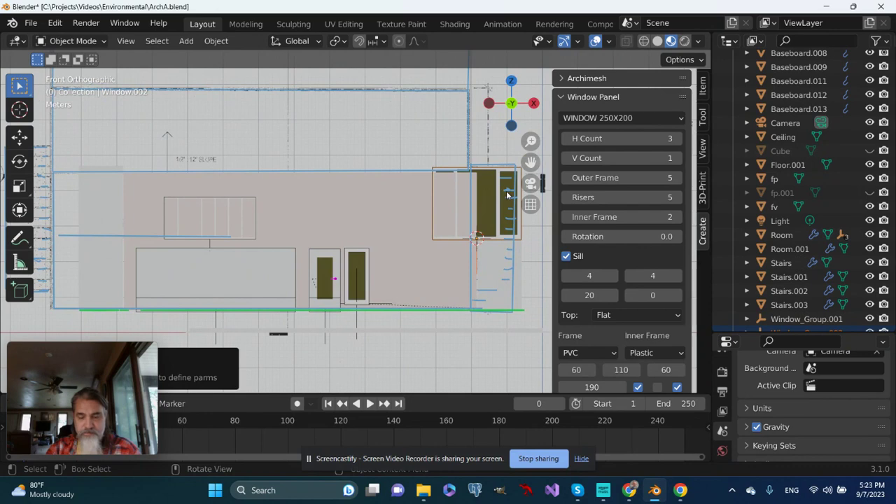
- In top view, move Window.002 -2.197 m along X onto the front wall
{"action": "key", "text": "KP_7"}
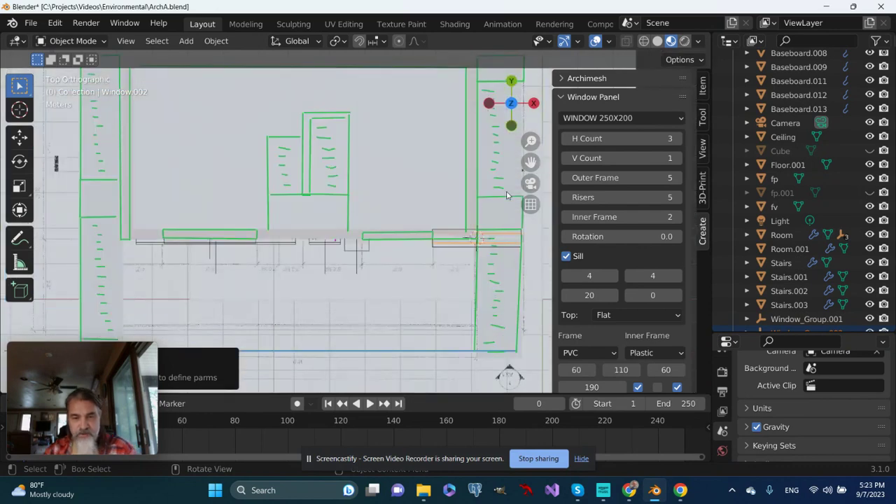
{"action": "key", "text": "g"}
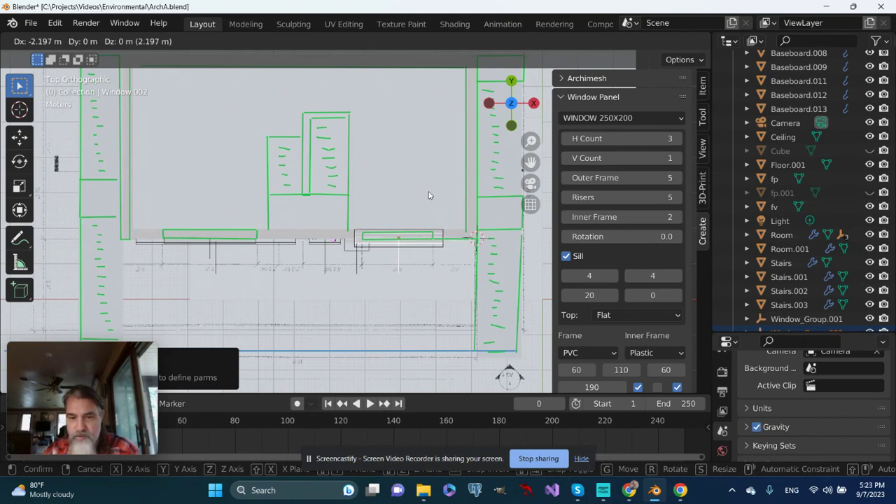
{"action": "left_click", "coordinate": [429, 194]}
- Scale Window.002 down to 0.784
{"action": "key", "text": "s"}
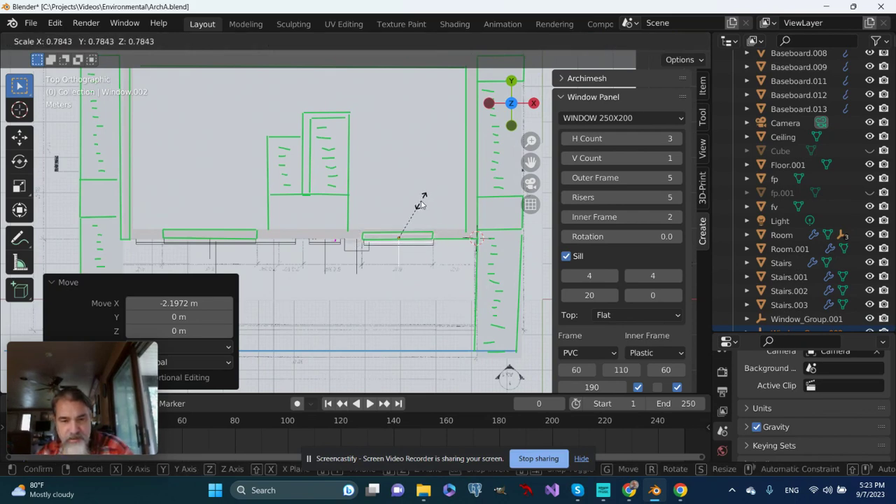
{"action": "left_click", "coordinate": [422, 199]}
{"action": "middle_click_drag", "start_coordinate": [426, 316], "coordinate": [423, 261]}
{"action": "middle_click_drag", "start_coordinate": [420, 220], "coordinate": [420, 196]}
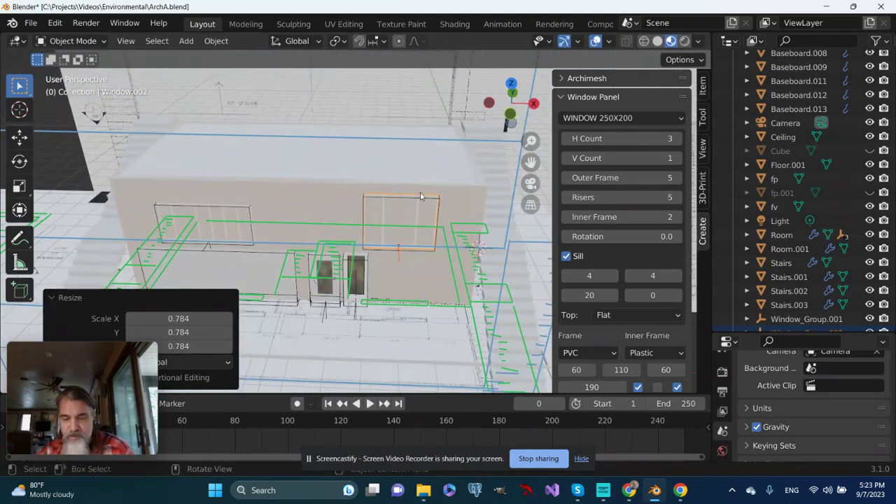
- In front view, scale Window.002 to 0.710 along Z only, then deselect it
{"action": "key", "text": "KP_1"}
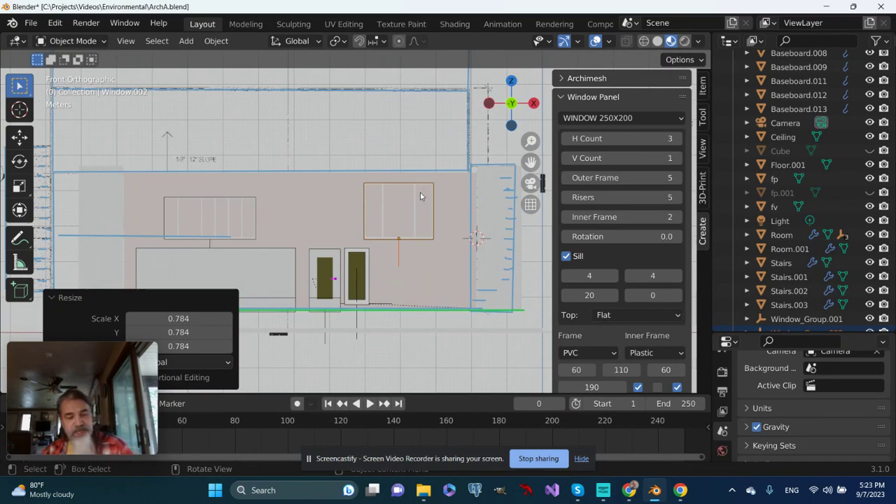
{"action": "key", "text": "s"}
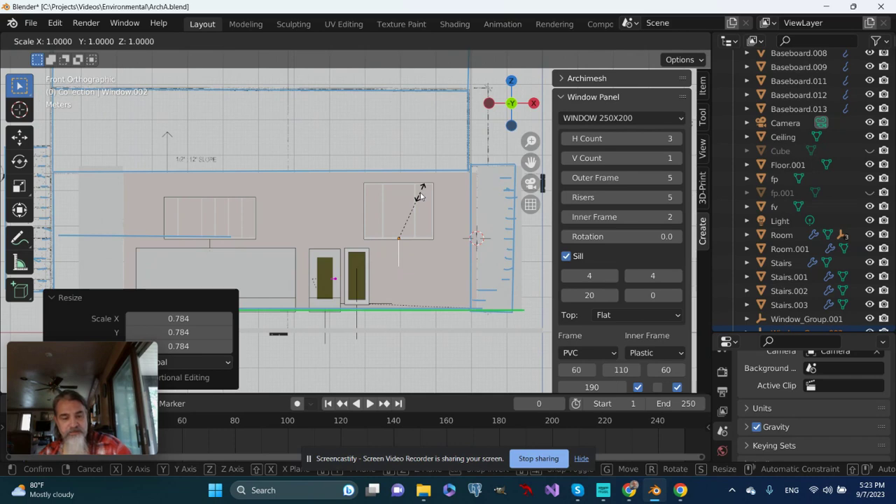
{"action": "key", "text": "z"}
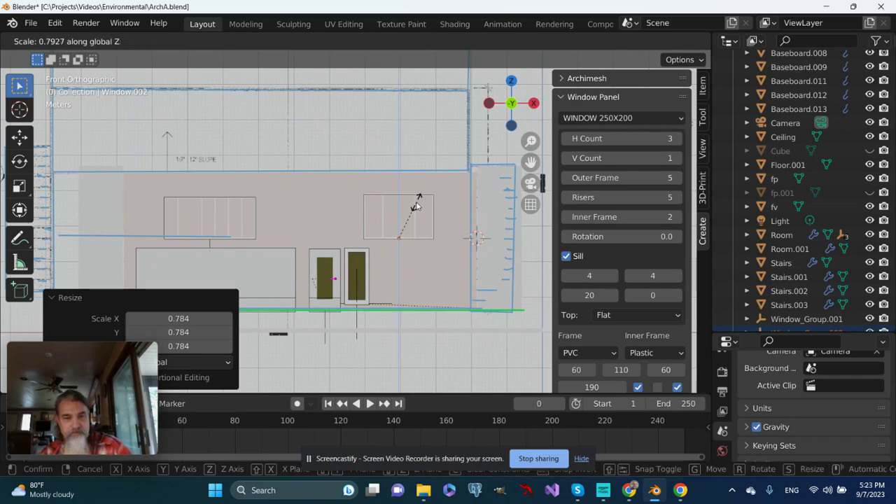
{"action": "left_click", "coordinate": [415, 209]}
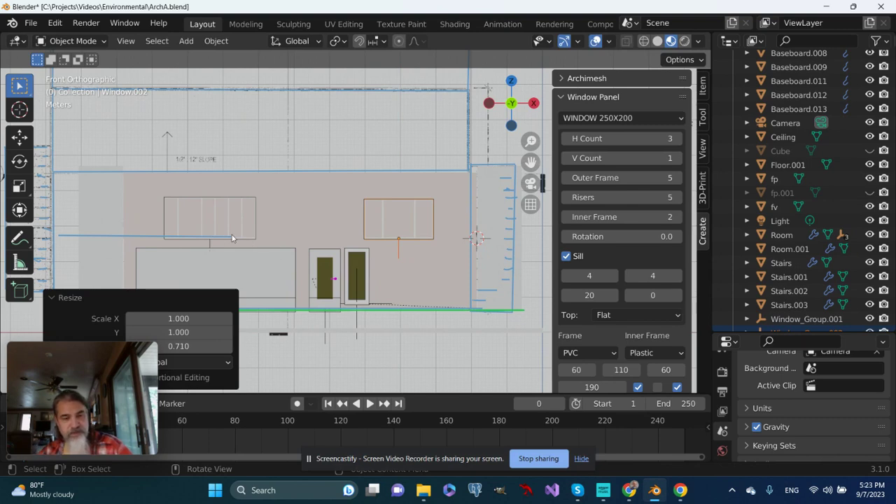
{"action": "left_click", "coordinate": [422, 134]}
- Select Window_Group.001 and Window_Group.002 together and raise them 0.368 m along Z
{"action": "left_click", "coordinate": [375, 219]}
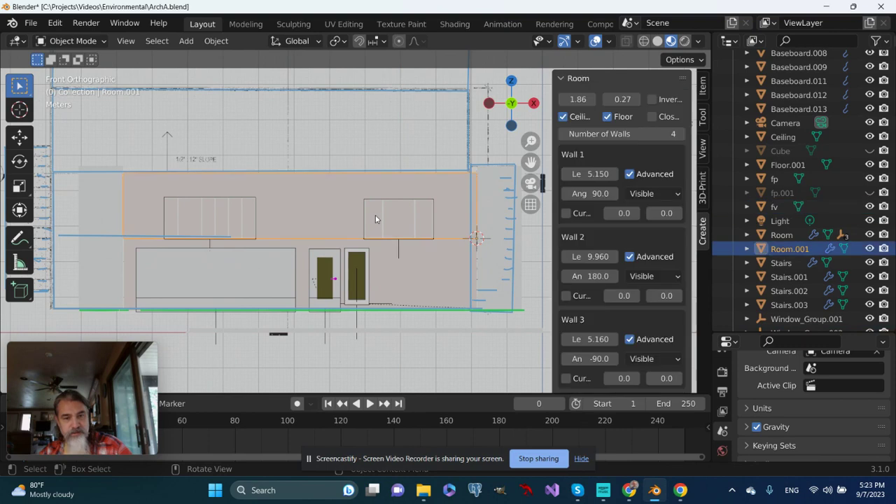
{"action": "scroll", "coordinate": [798, 275], "scroll_direction": "down", "scroll_amount": 1}
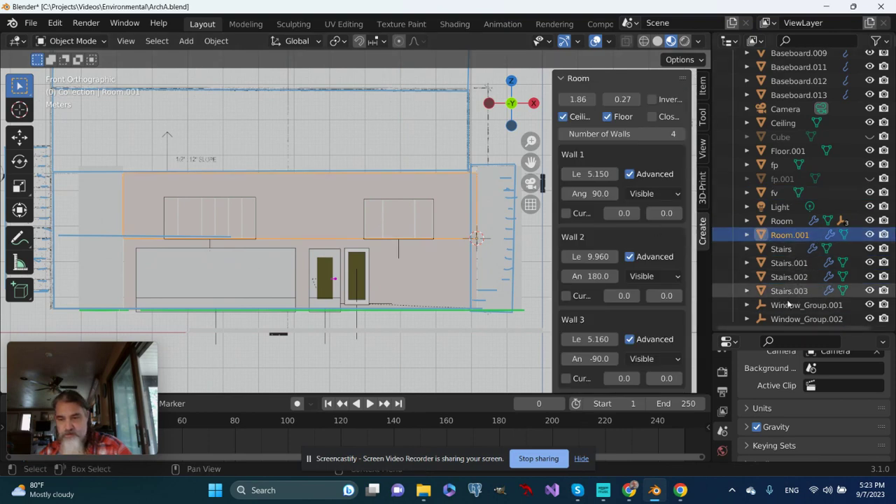
{"action": "left_click", "coordinate": [788, 305]}
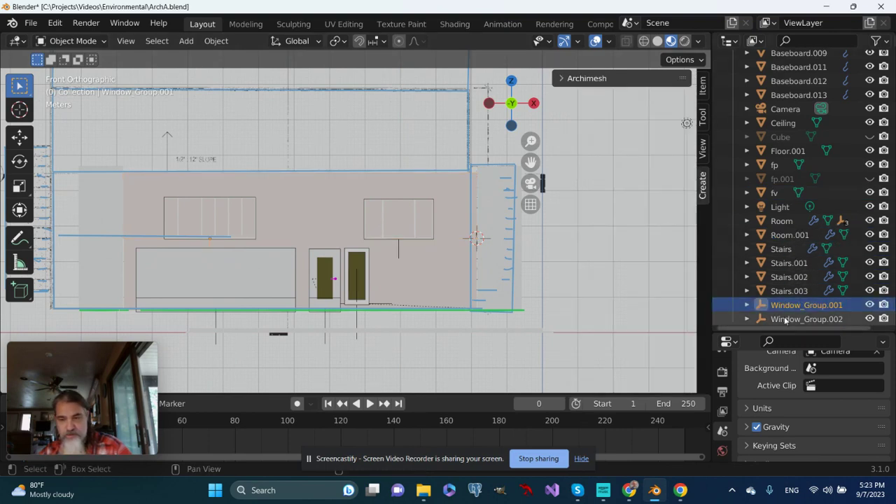
{"action": "left_click", "coordinate": [785, 319], "text": "ctrl"}
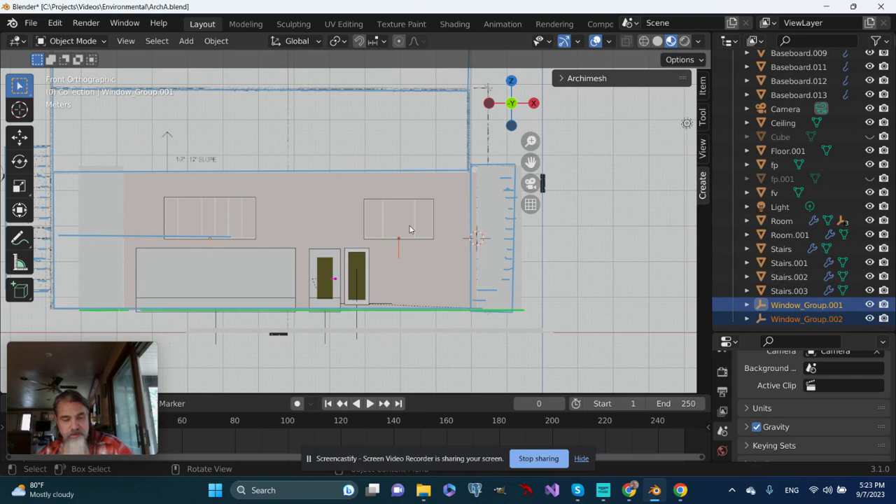
{"action": "key", "text": "g"}
{"action": "key", "text": "z"}
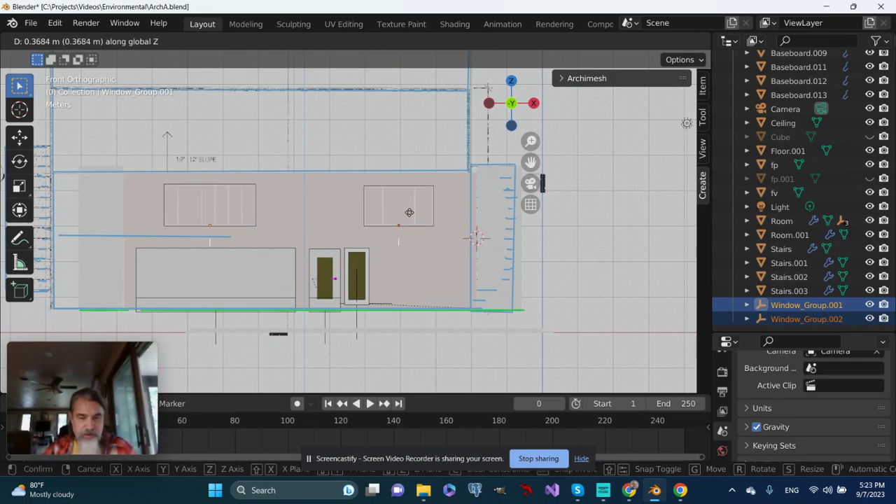
{"action": "left_click", "coordinate": [409, 212]}
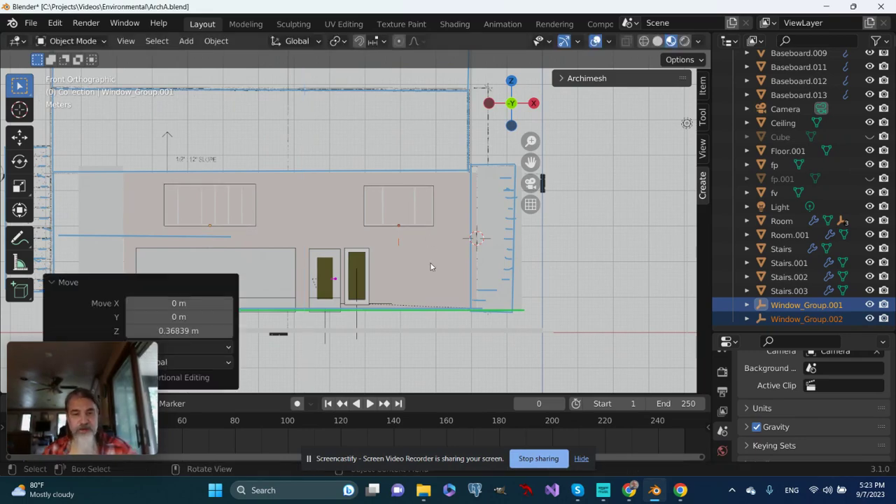
{"action": "middle_click_drag", "start_coordinate": [431, 263], "coordinate": [424, 288]}
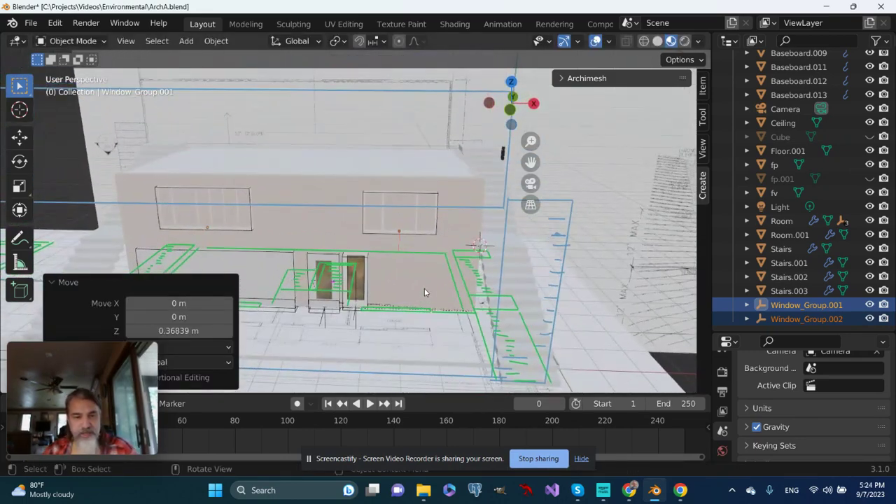
{"action": "left_click", "coordinate": [320, 190]}
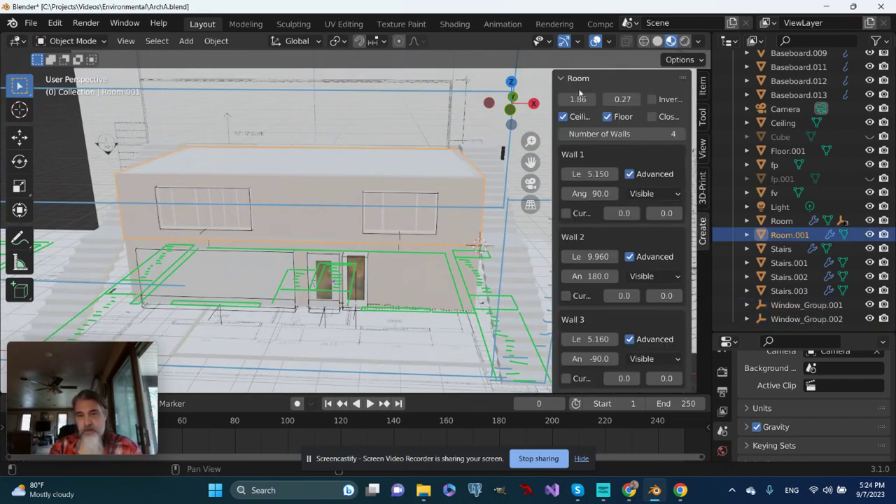
- Cut both panel window openings into the Room.001 wall with Archimesh Auto Holes, then inspect them
{"action": "left_click", "coordinate": [560, 78]}
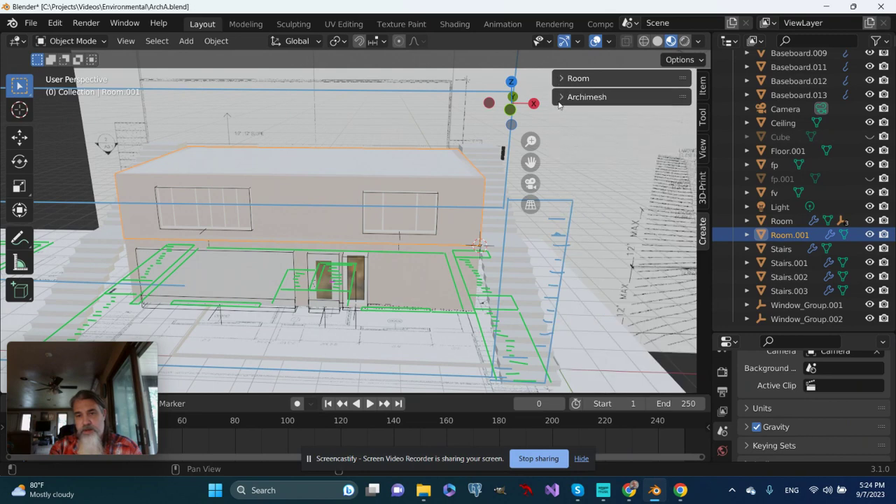
{"action": "left_click", "coordinate": [559, 102]}
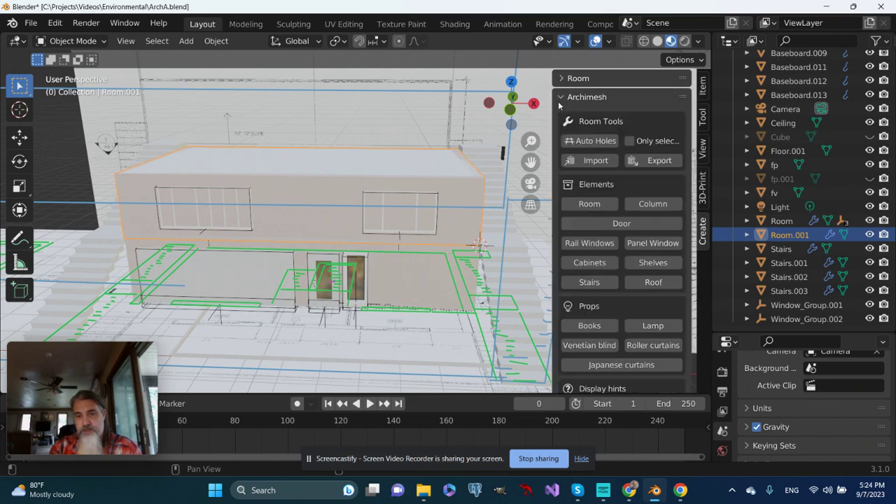
{"action": "left_click", "coordinate": [594, 142]}
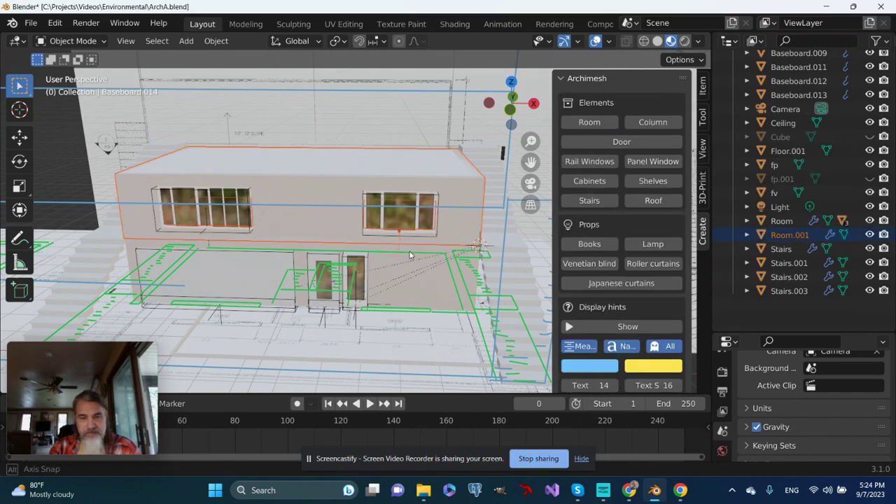
{"action": "middle_click_drag", "start_coordinate": [409, 251], "coordinate": [335, 258]}
{"action": "middle_click_drag", "start_coordinate": [408, 237], "coordinate": [364, 276]}
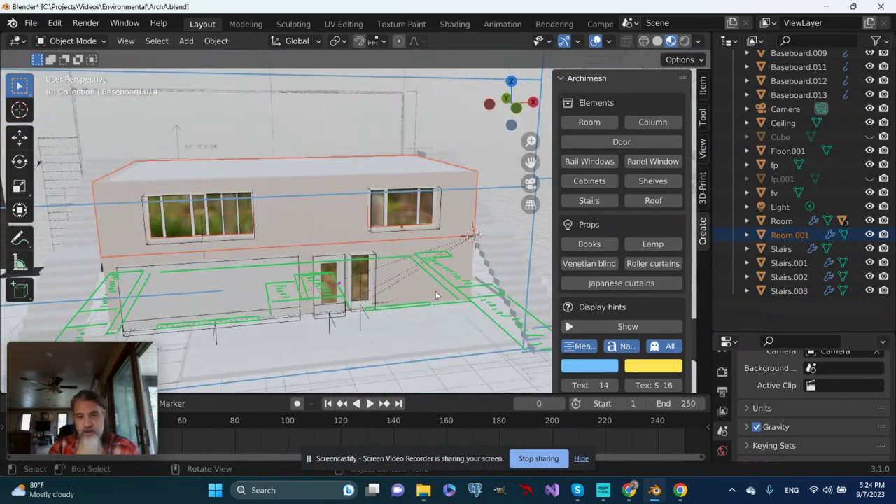